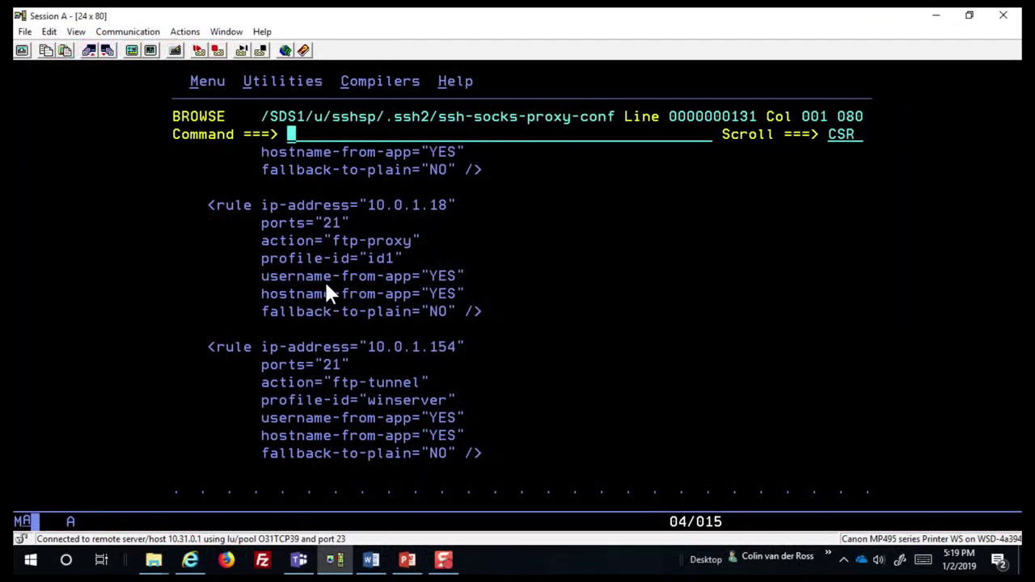
- Display the active jobs in SDSF, filtered by the job name prefix sshsp*
{"action": "type", "text": "=s;da"}
{"action": "key", "text": "Return"}
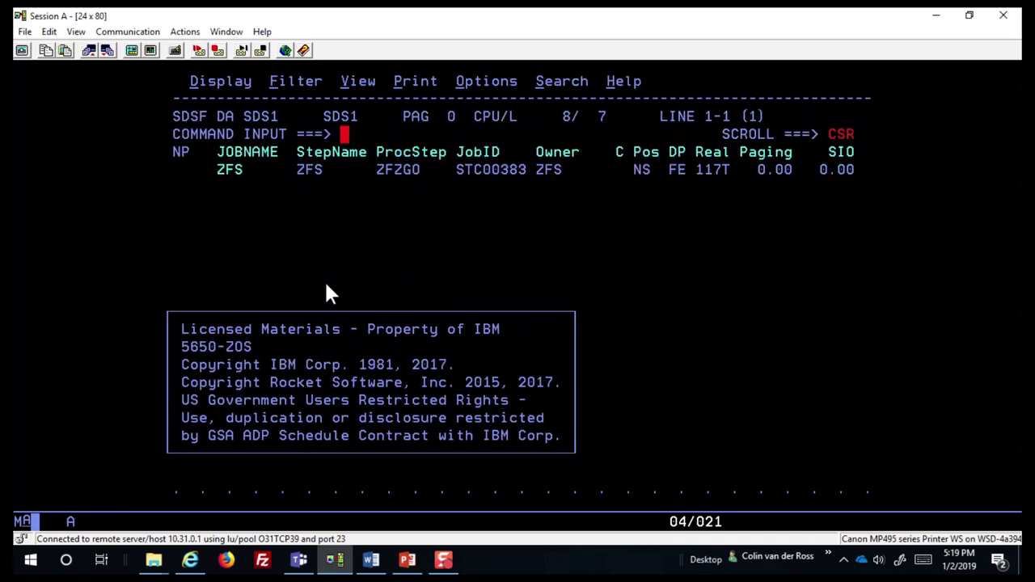
{"action": "type", "text": "prefix "}
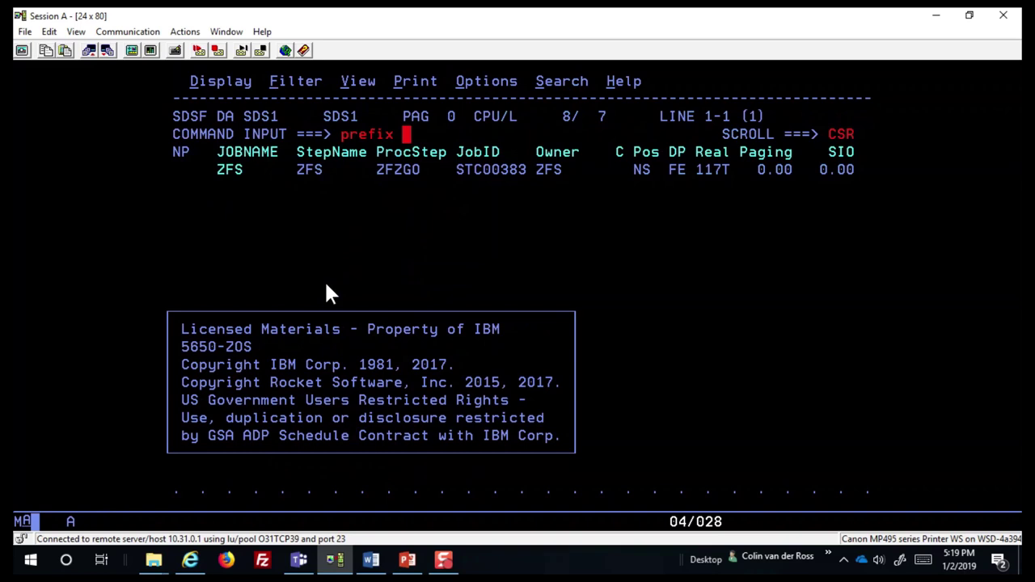
{"action": "type", "text": "sshsp*"}
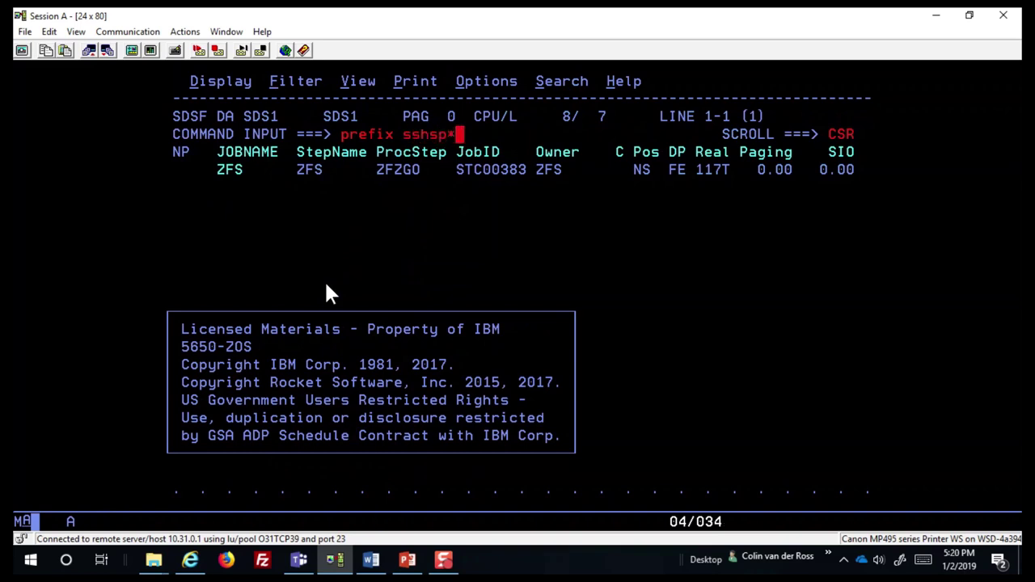
{"action": "key", "text": "Return"}
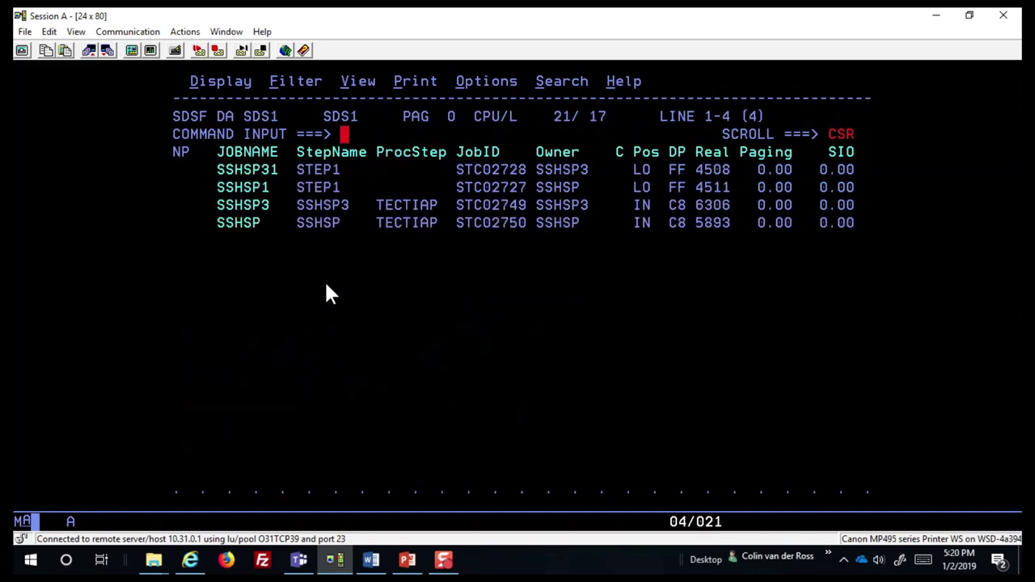
{"action": "key", "text": "Tab"}
{"action": "key", "text": "Tab"}
{"action": "key", "text": "Tab"}
{"action": "key", "text": "Tab"}
{"action": "key", "text": "Tab"}
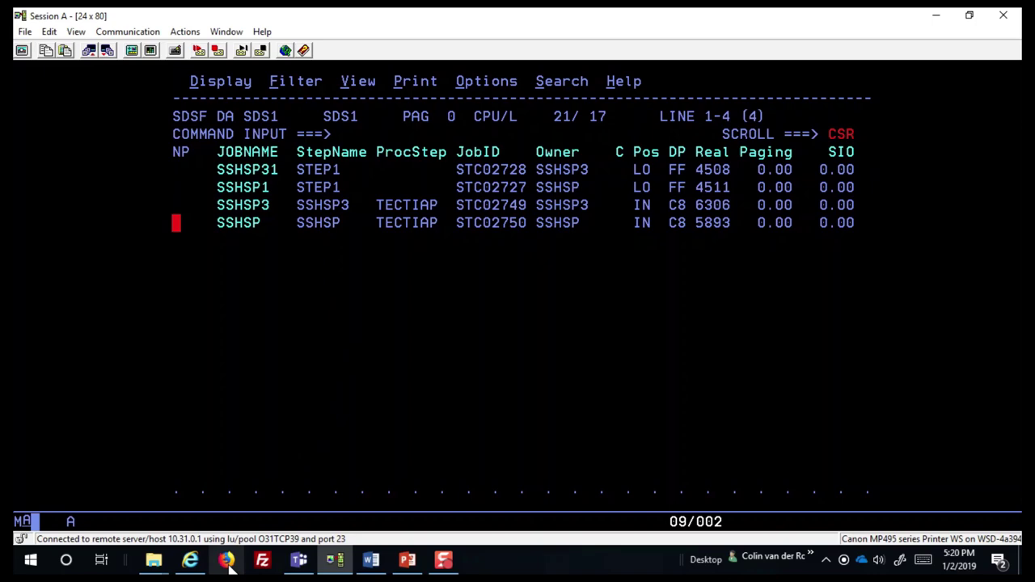
- Switch to VitalSigns for FTP in the browser and retrieve the Protection mechanism transfer summary for the last 8 hours
{"action": "left_click", "coordinate": [199, 568]}
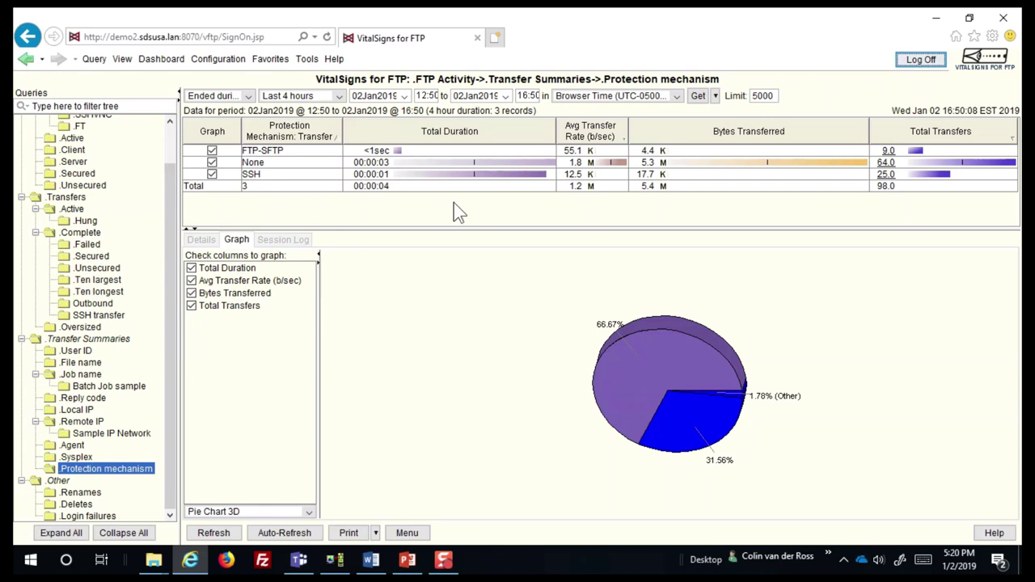
{"action": "left_click", "coordinate": [339, 96]}
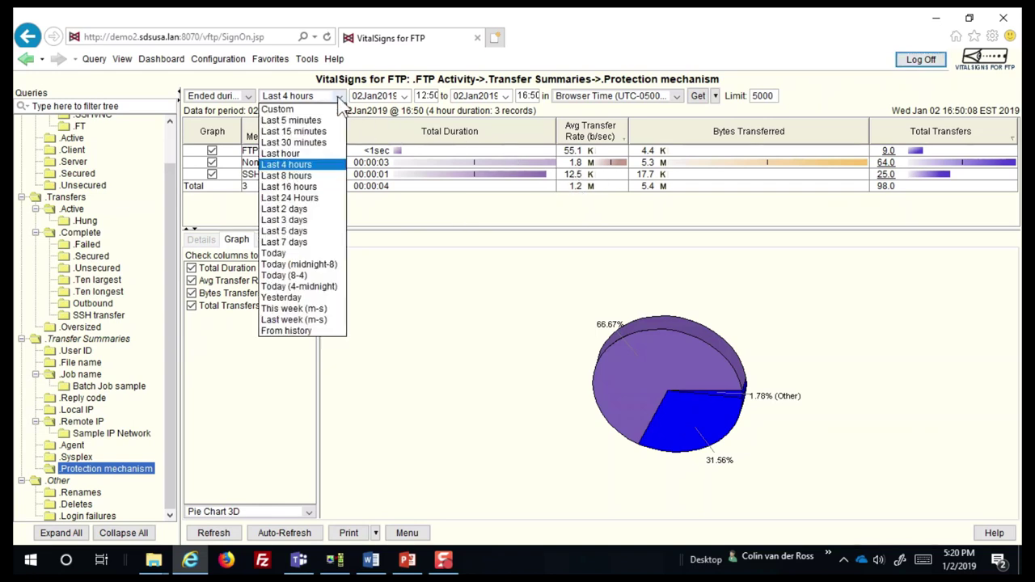
{"action": "left_click", "coordinate": [322, 175]}
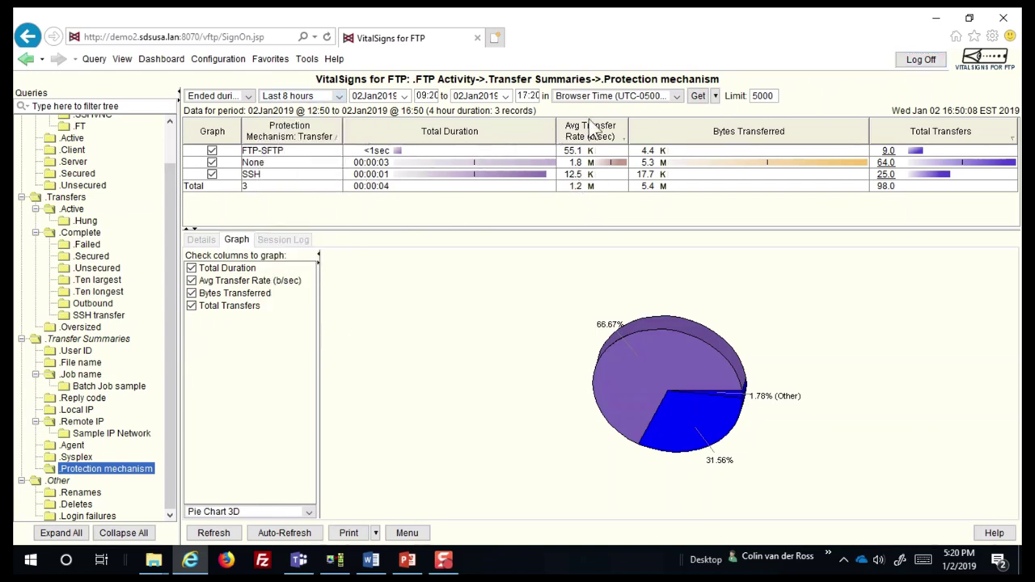
{"action": "left_click", "coordinate": [698, 96]}
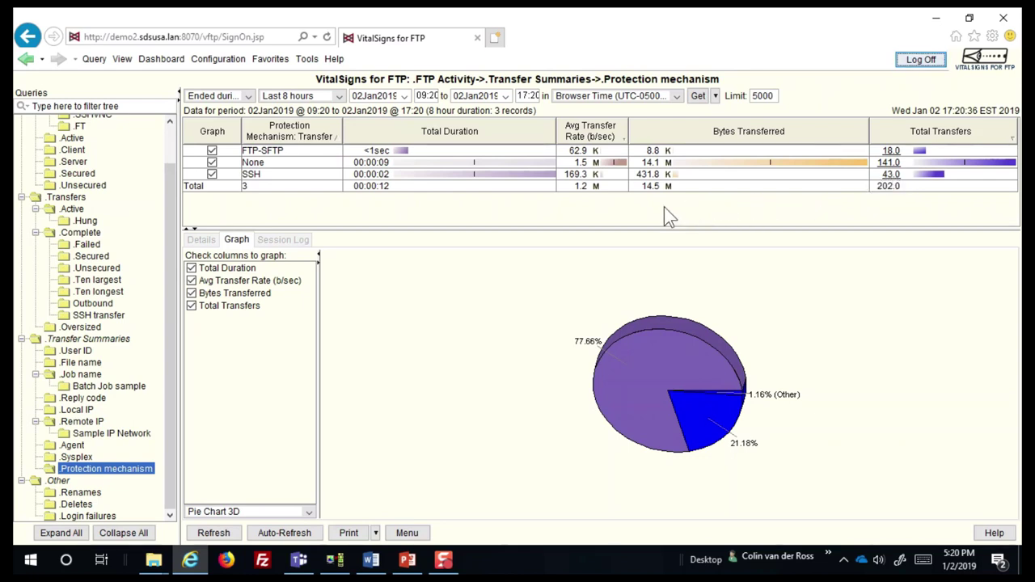
- Open the FTP client configuration, review the settings of rule FTPSFTP3, and close the configuration
{"action": "left_click", "coordinate": [194, 62]}
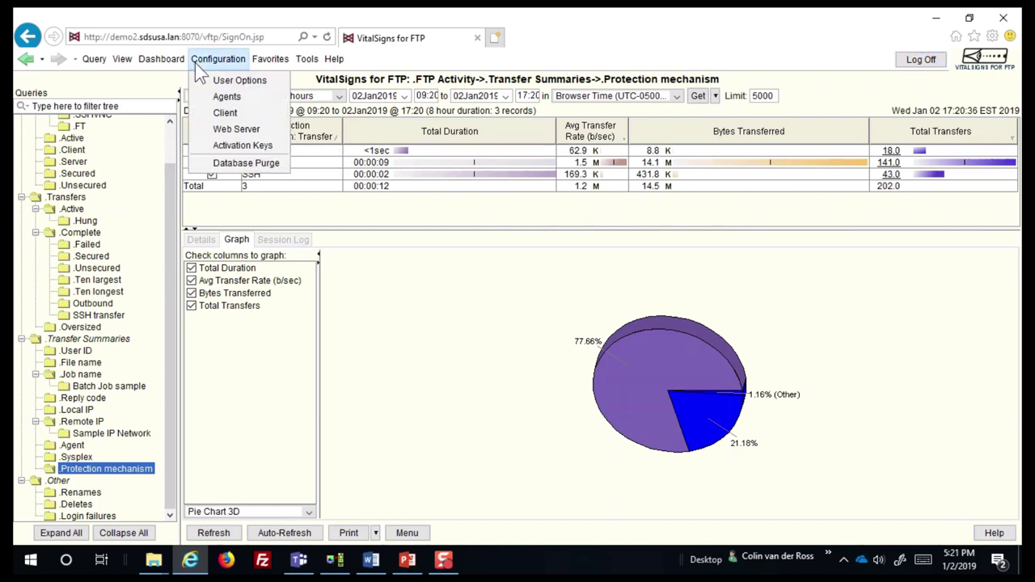
{"action": "left_click", "coordinate": [222, 112]}
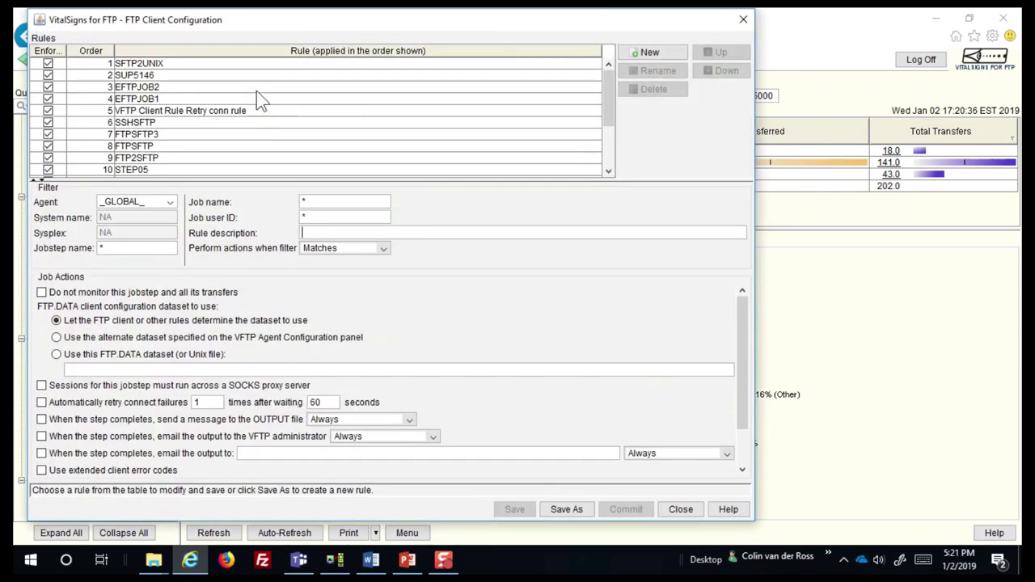
{"action": "left_click", "coordinate": [159, 139]}
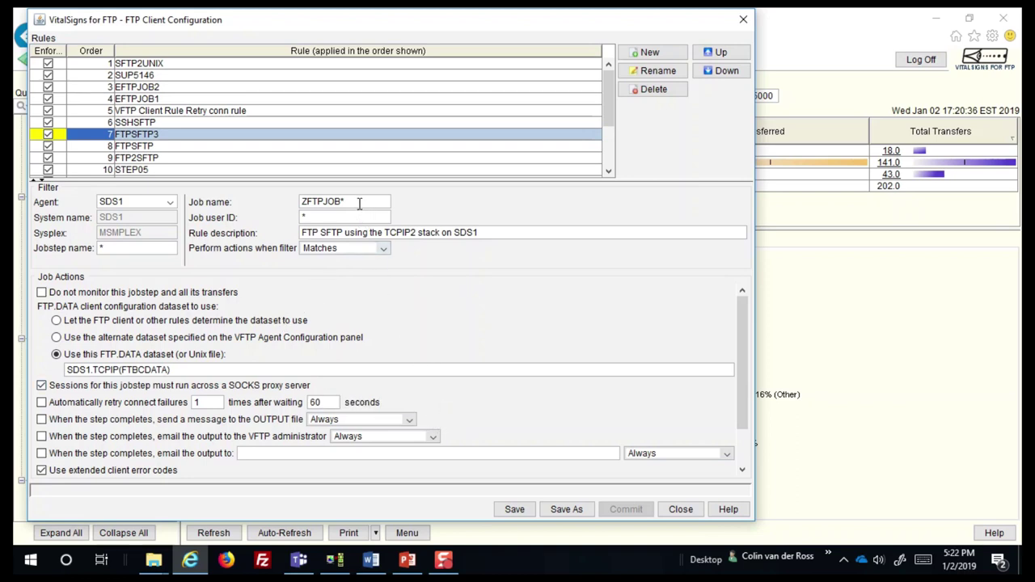
{"action": "left_click", "coordinate": [677, 509]}
- Switch to the mainframe terminal session and submit the ZFTPJOB member of BCVR1.SFTP.JCL.DEMO
{"action": "left_click", "coordinate": [336, 561]}
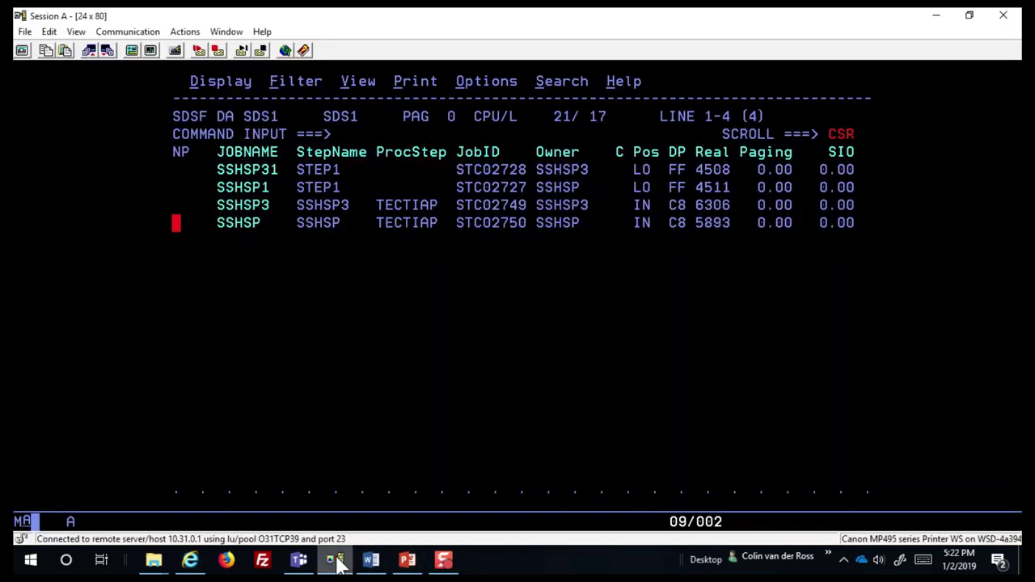
{"action": "left_click", "coordinate": [295, 382]}
{"action": "key", "text": "F3"}
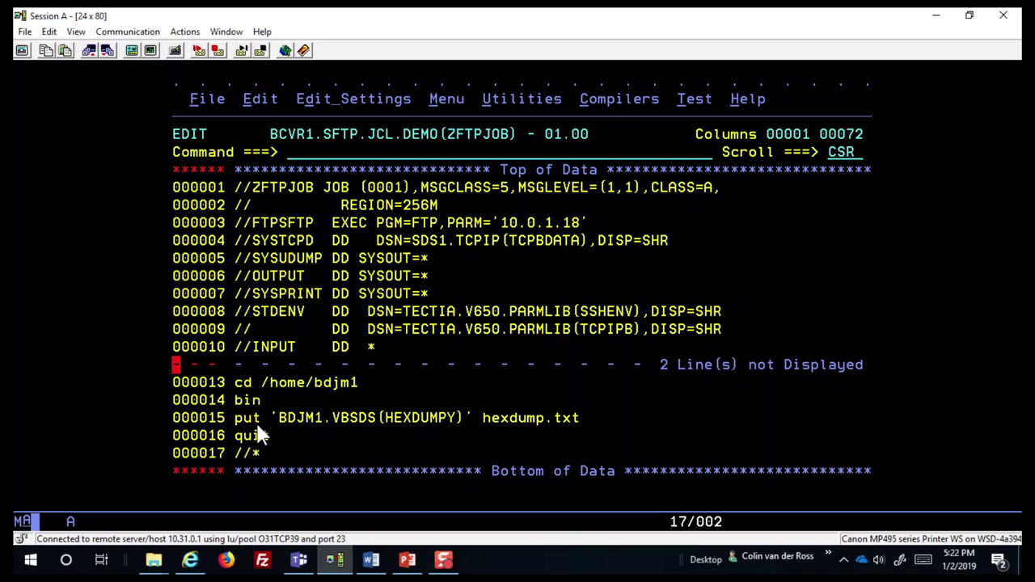
{"action": "left_click", "coordinate": [291, 155]}
{"action": "type", "text": "sub"}
{"action": "key", "text": "Return"}
{"action": "type", "text": ";swap"}
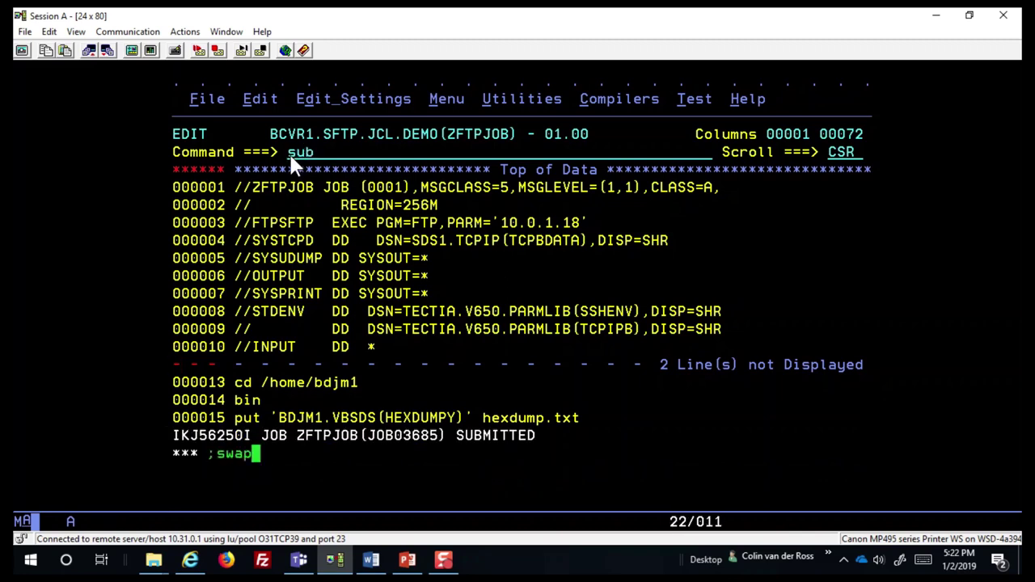
{"action": "key", "text": "BackSpace"}
{"action": "key", "text": "BackSpace"}
{"action": "key", "text": "BackSpace"}
{"action": "key", "text": "BackSpace"}
{"action": "key", "text": "BackSpace"}
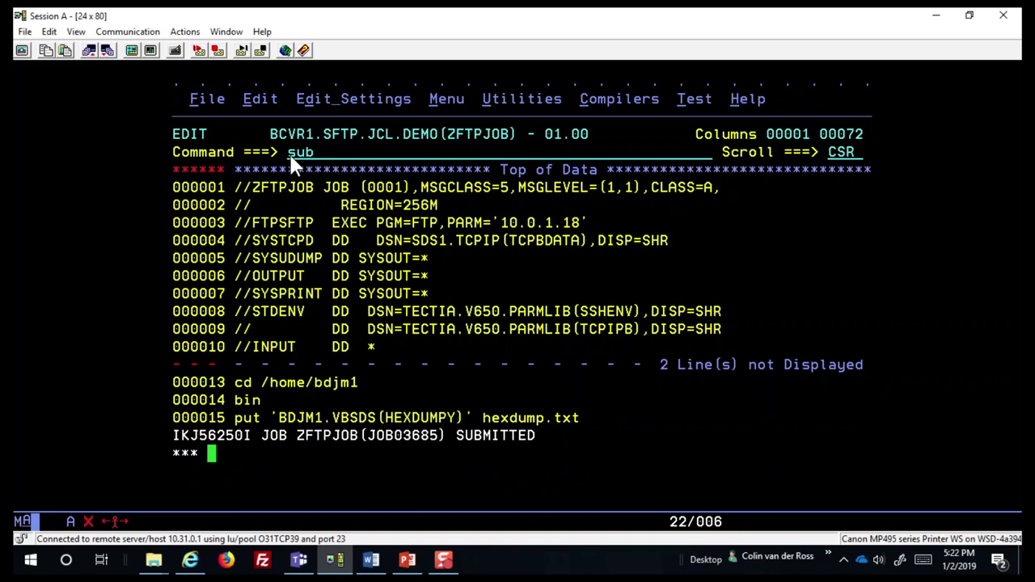
- Return to SDSF, list the held output for the job name prefix zf*, and open the ZFTPJOB output
{"action": "key", "text": "Return"}
{"action": "key", "text": "F9"}
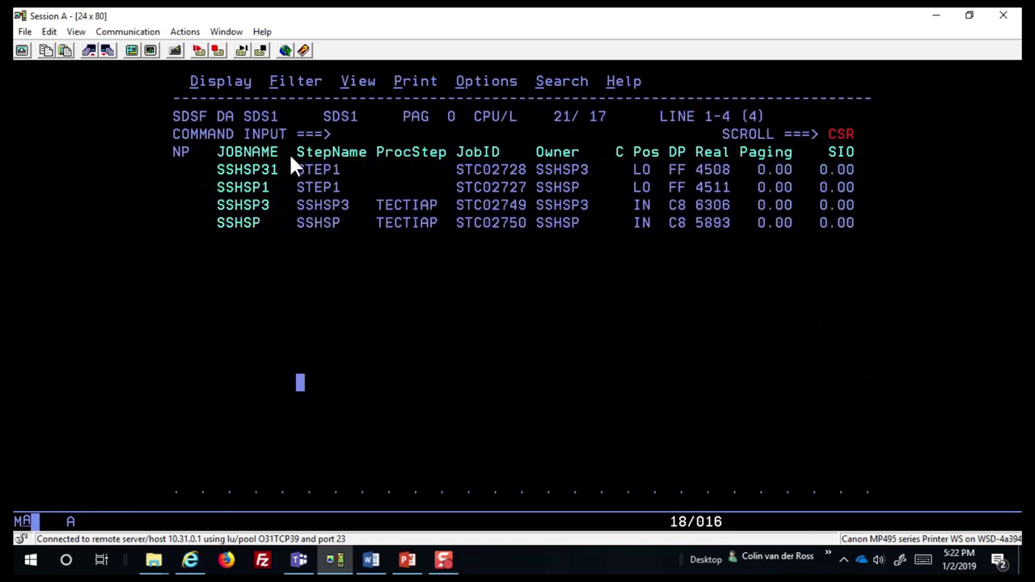
{"action": "key", "text": "Home"}
{"action": "type", "text": "prefi"}
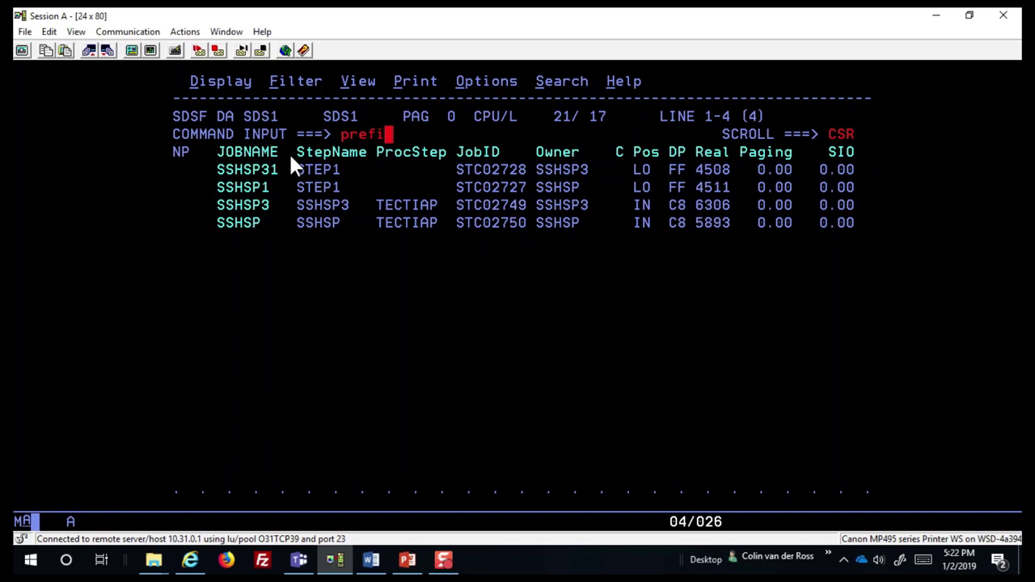
{"action": "type", "text": "x zf*"}
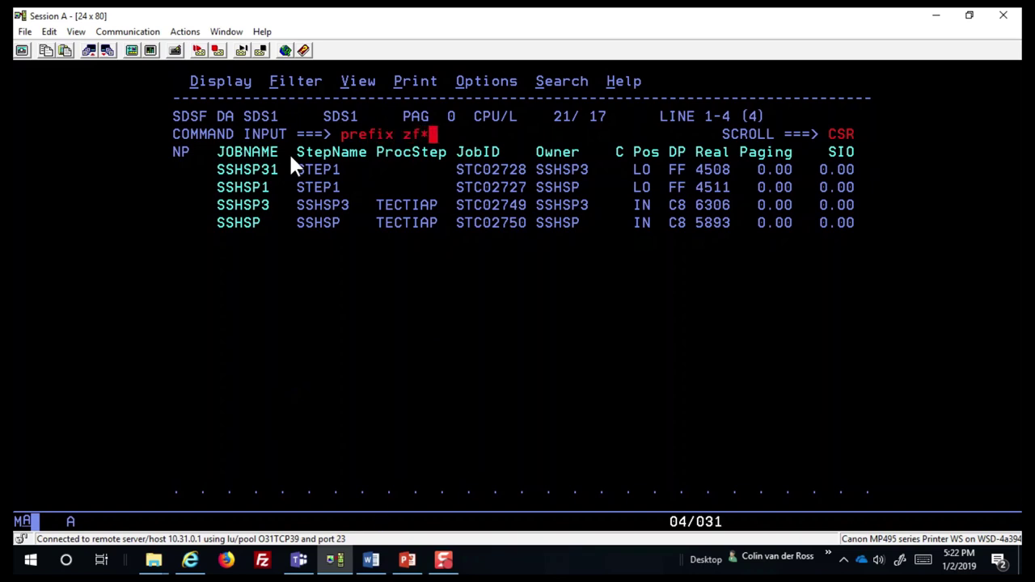
{"action": "key", "text": "Return"}
{"action": "type", "text": "h"}
{"action": "key", "text": "Return"}
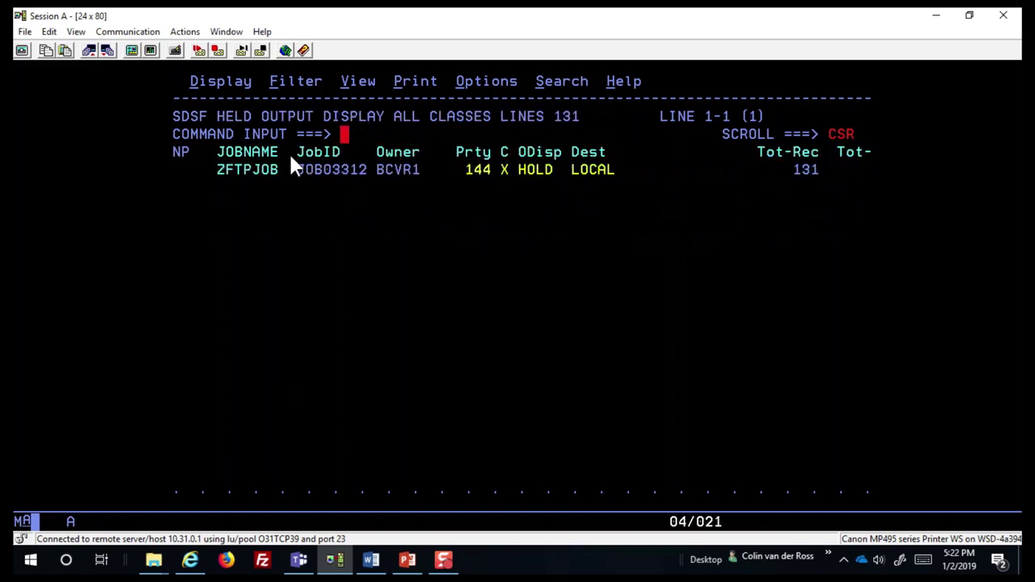
{"action": "key", "text": "Tab"}
{"action": "type", "text": "s"}
{"action": "key", "text": "Return"}
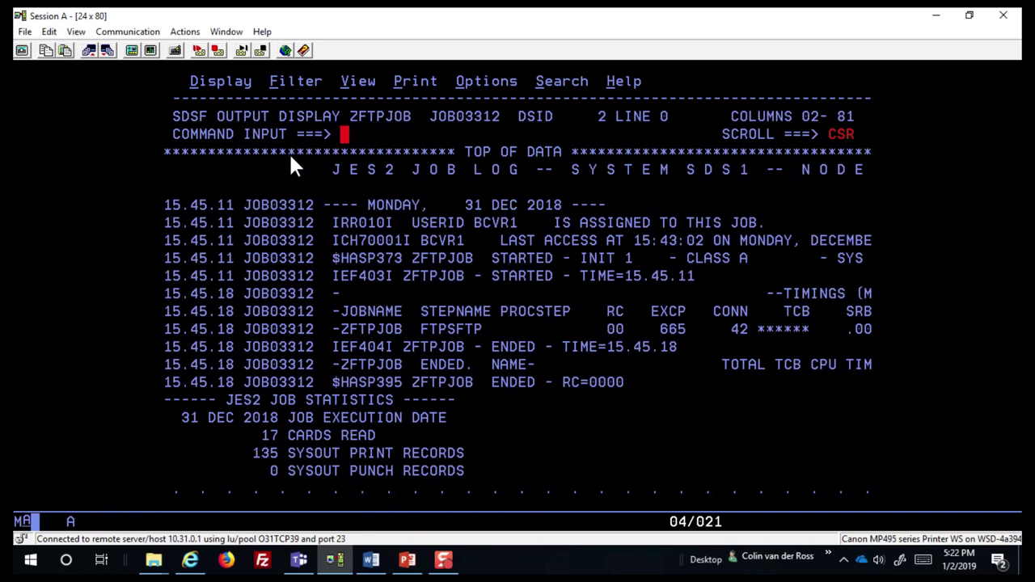
- Examine the ZFTPJOB output for the VitalSigns client messages on the applied rule and the required FTP.DATA dataset
{"action": "key", "text": "F8"}
{"action": "key", "text": "F7"}
{"action": "key", "text": "F7"}
{"action": "key", "text": "F7"}
{"action": "key", "text": "F7"}
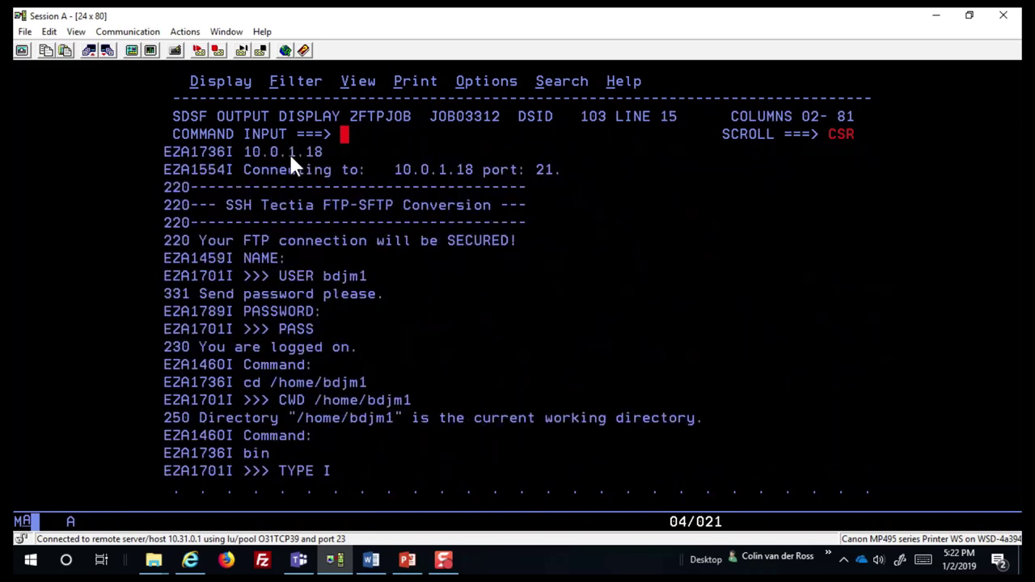
{"action": "key", "text": "F7"}
{"action": "key", "text": "Down"}
{"action": "key", "text": "Down"}
{"action": "key", "text": "Down"}
{"action": "key", "text": "Down"}
{"action": "key", "text": "Down"}
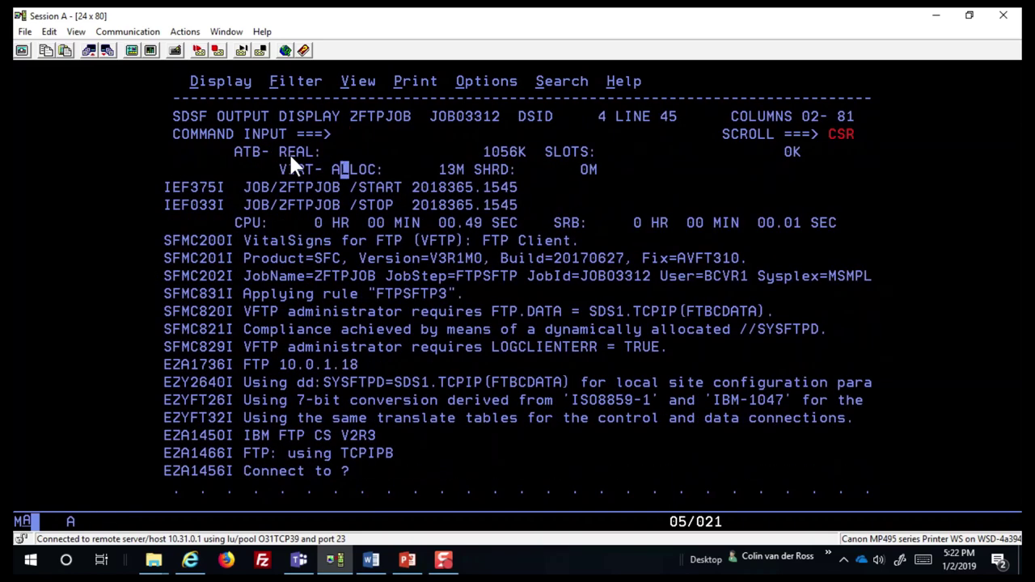
{"action": "key", "text": "Down"}
{"action": "key", "text": "Down"}
{"action": "key", "text": "Down"}
{"action": "key", "text": "F8"}
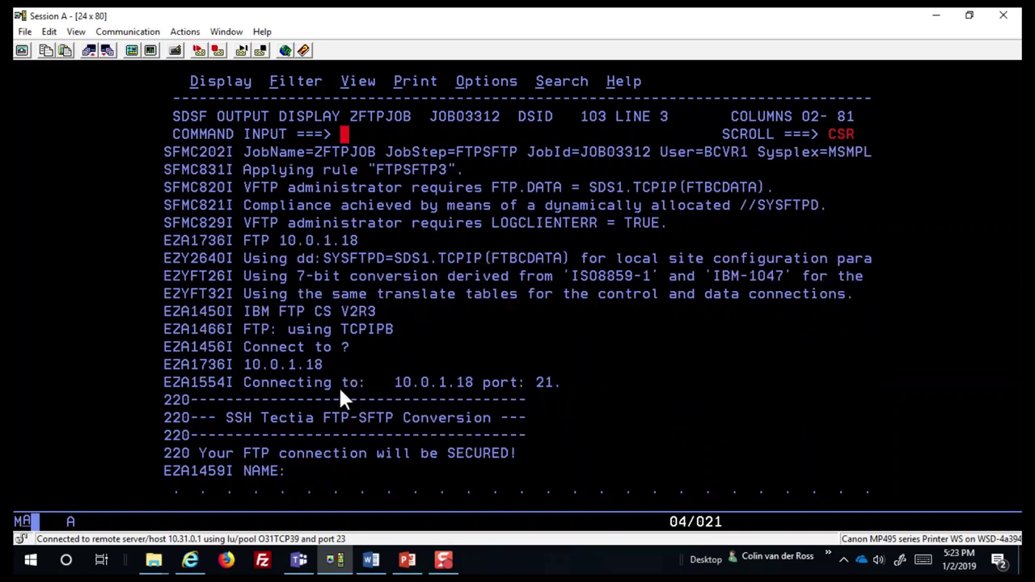
- Read the SSH Tectia FTP-SFTP conversion banner and the file transfer messages through the end of the job output
{"action": "left_click", "coordinate": [309, 382]}
{"action": "key", "text": "Down"}
{"action": "key", "text": "F8"}
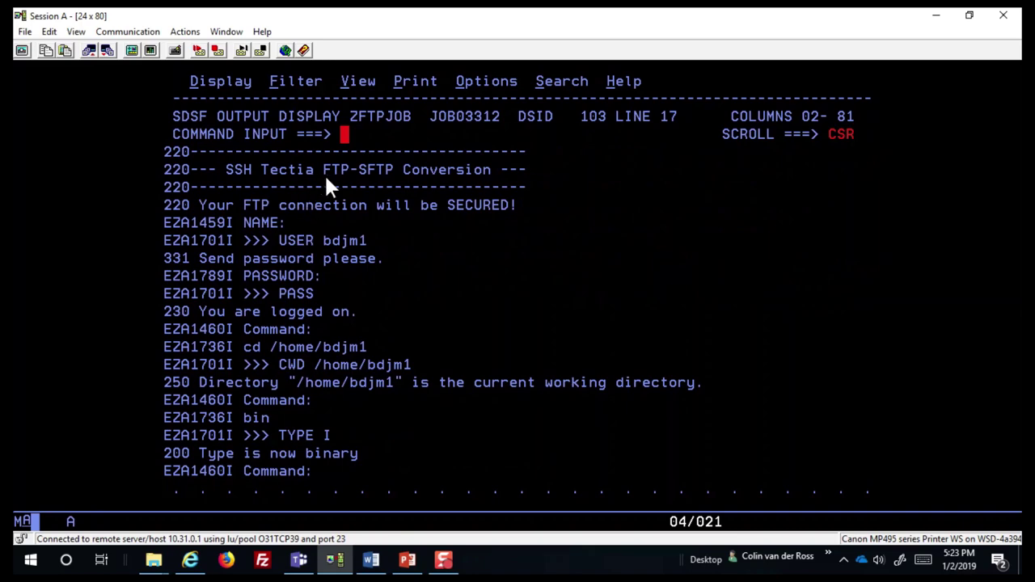
{"action": "key", "text": "F8"}
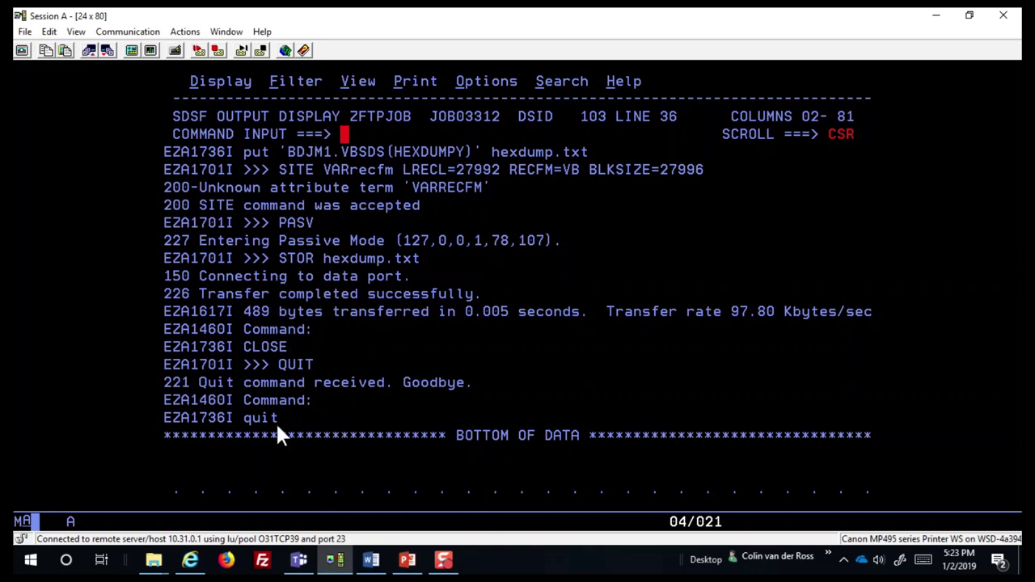
- Switch back to VitalSigns for FTP and retrieve the Protection mechanism summary for the last 30 minutes
{"action": "left_click", "coordinate": [190, 560]}
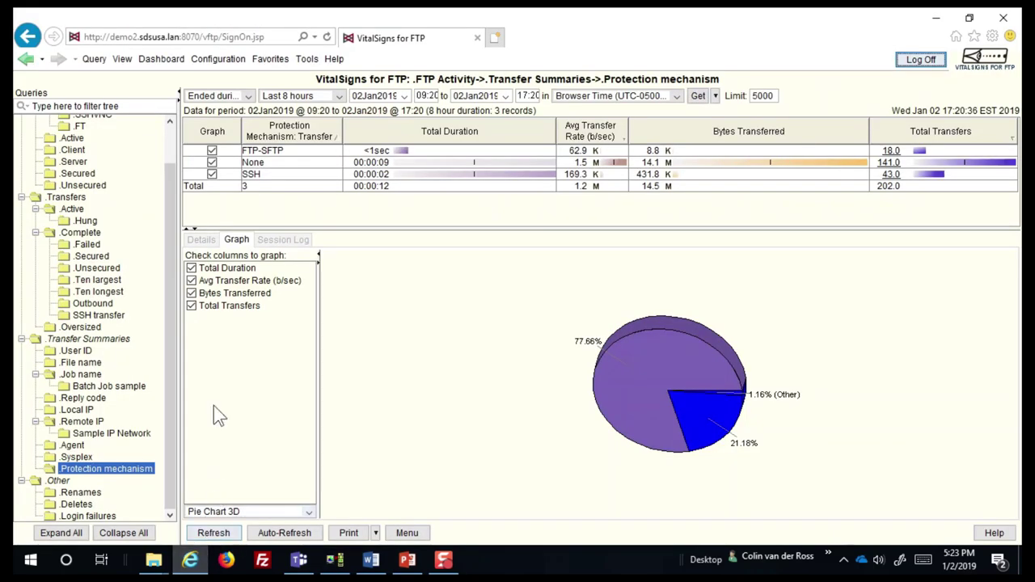
{"action": "left_click", "coordinate": [338, 94]}
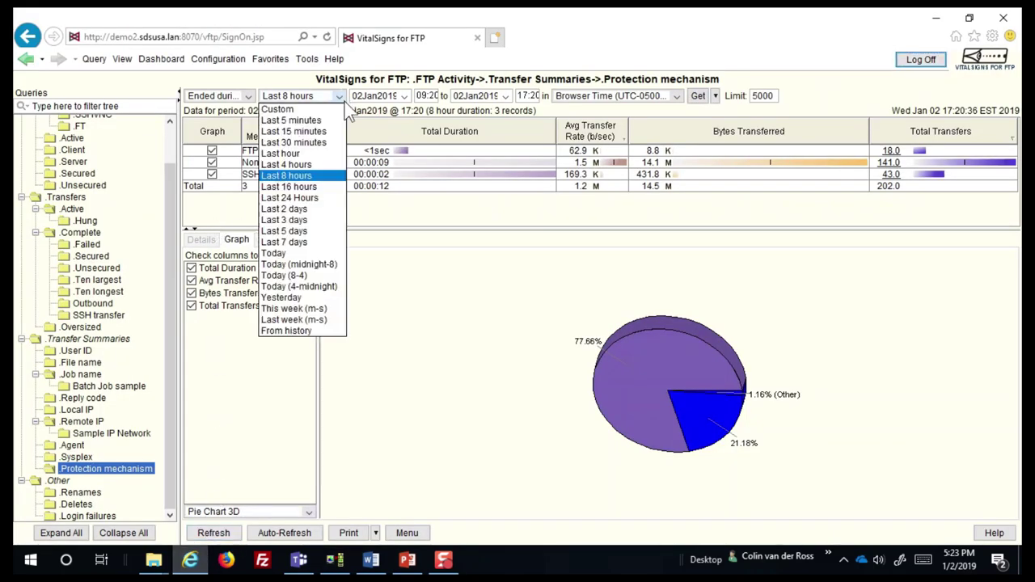
{"action": "left_click", "coordinate": [314, 146]}
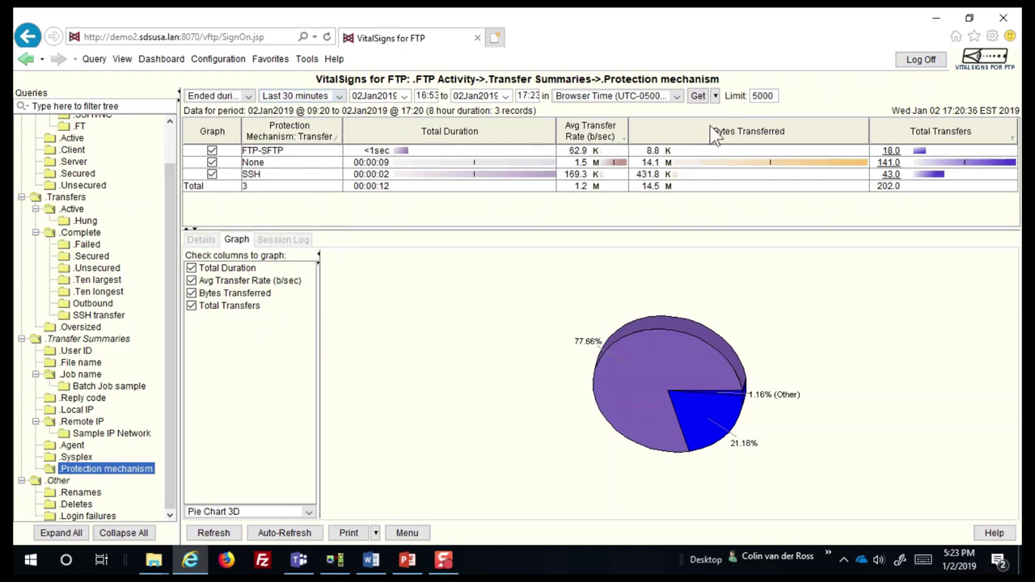
{"action": "left_click", "coordinate": [698, 96]}
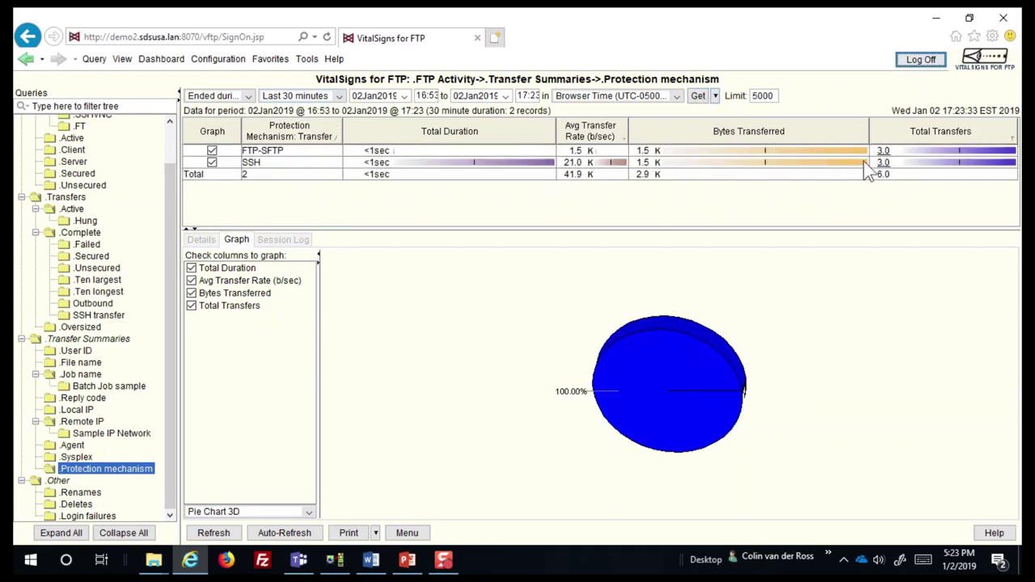
- Drill down to the FTP-SFTP transfers and get the session log for the transfer started at 17:20:09
{"action": "double_click", "coordinate": [879, 152]}
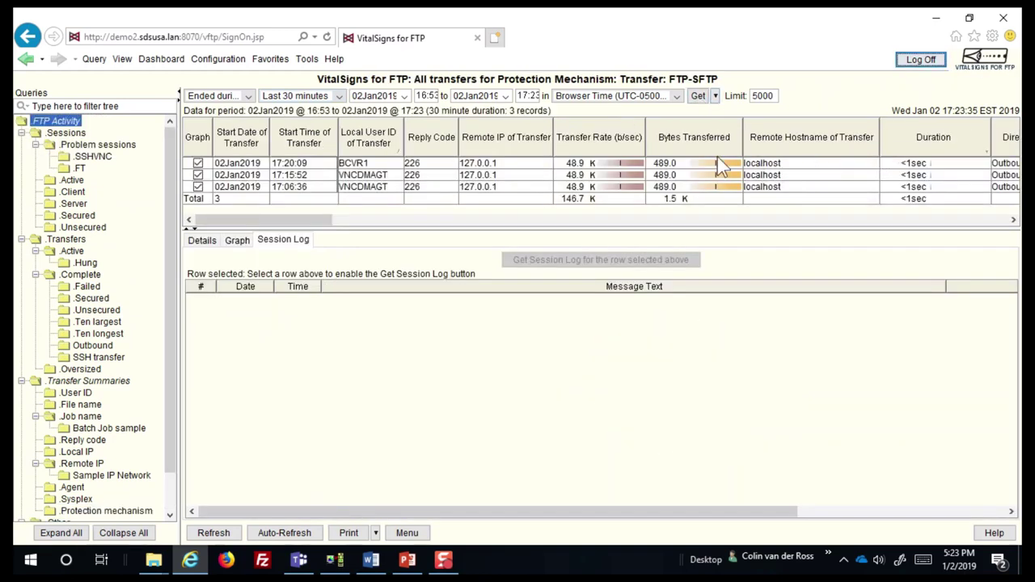
{"action": "left_click", "coordinate": [357, 163]}
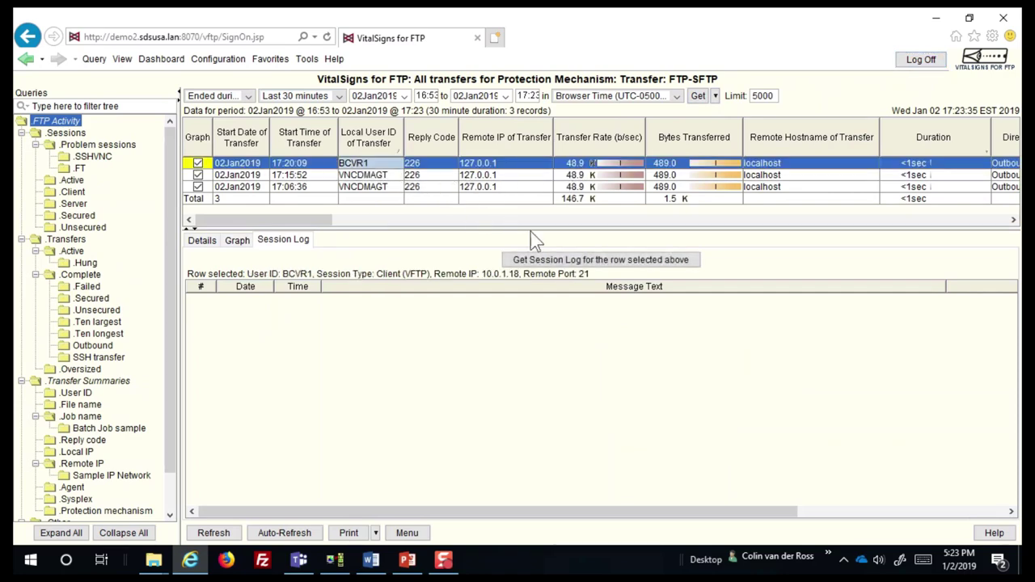
{"action": "left_click", "coordinate": [589, 259]}
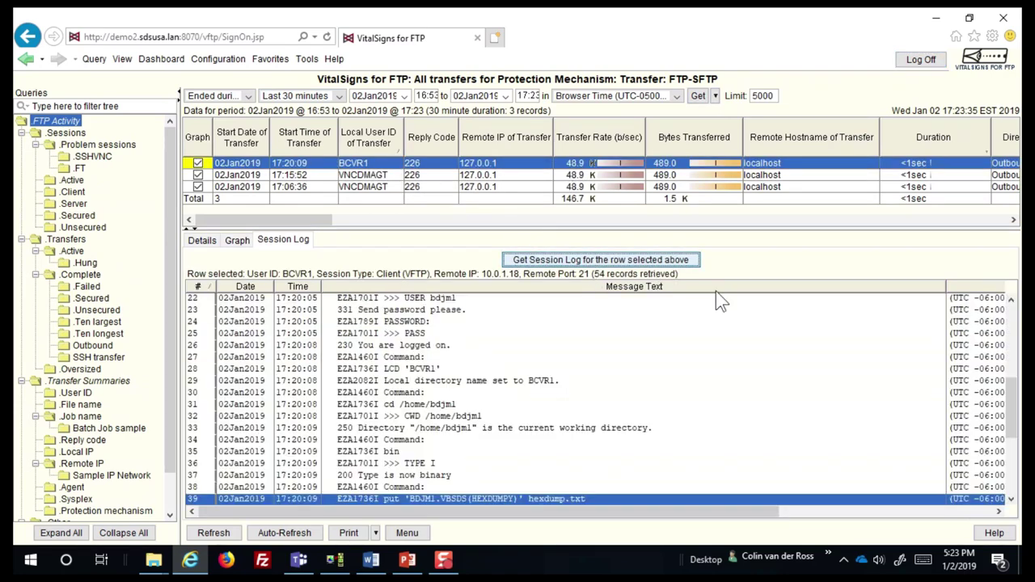
- Review the session log from its first message through the login commands, and show the selected transfer's details
{"action": "left_click_drag", "start_coordinate": [1012, 400], "coordinate": [1018, 329]}
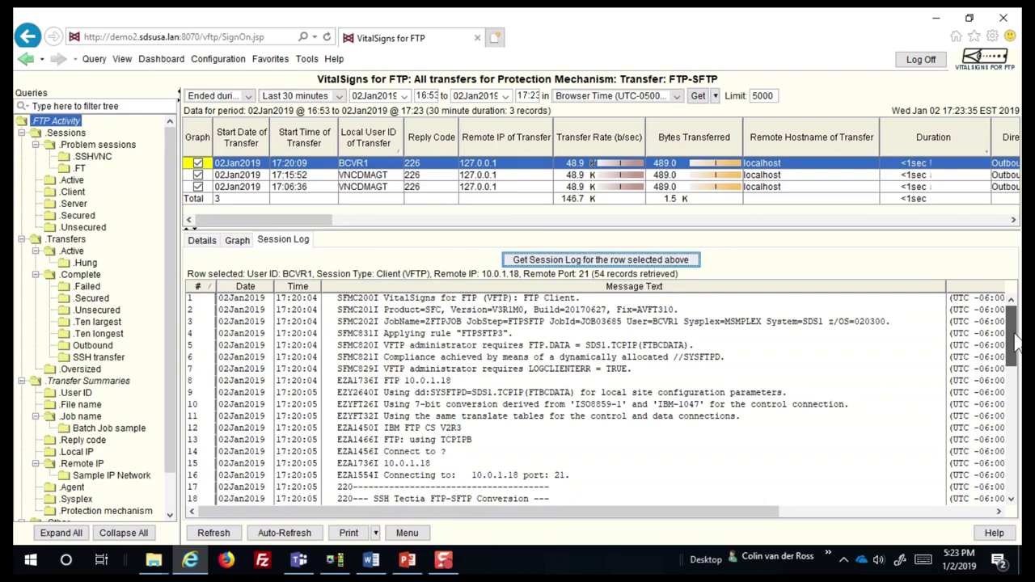
{"action": "left_click_drag", "start_coordinate": [1018, 329], "coordinate": [1020, 378]}
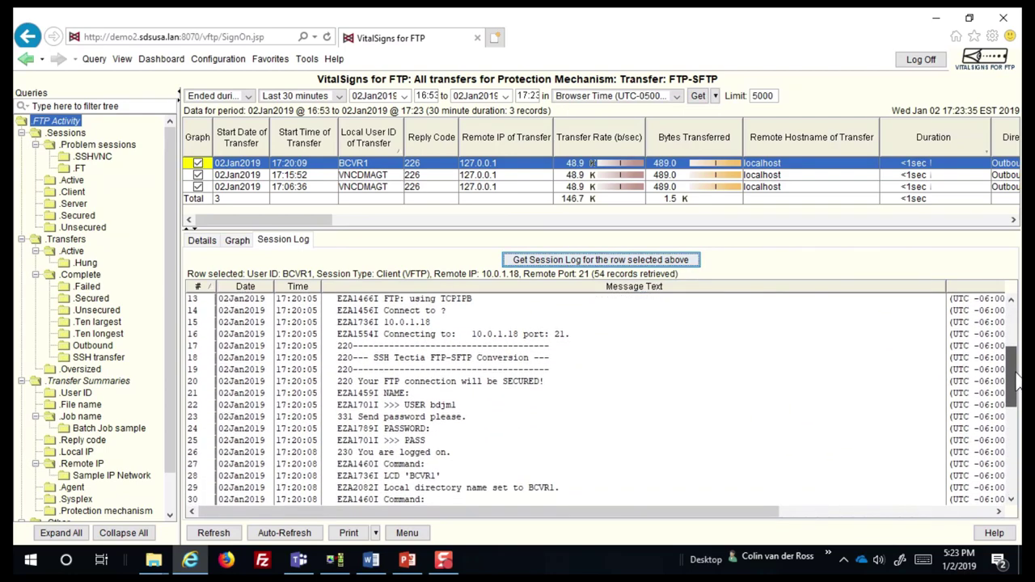
{"action": "left_click", "coordinate": [203, 241]}
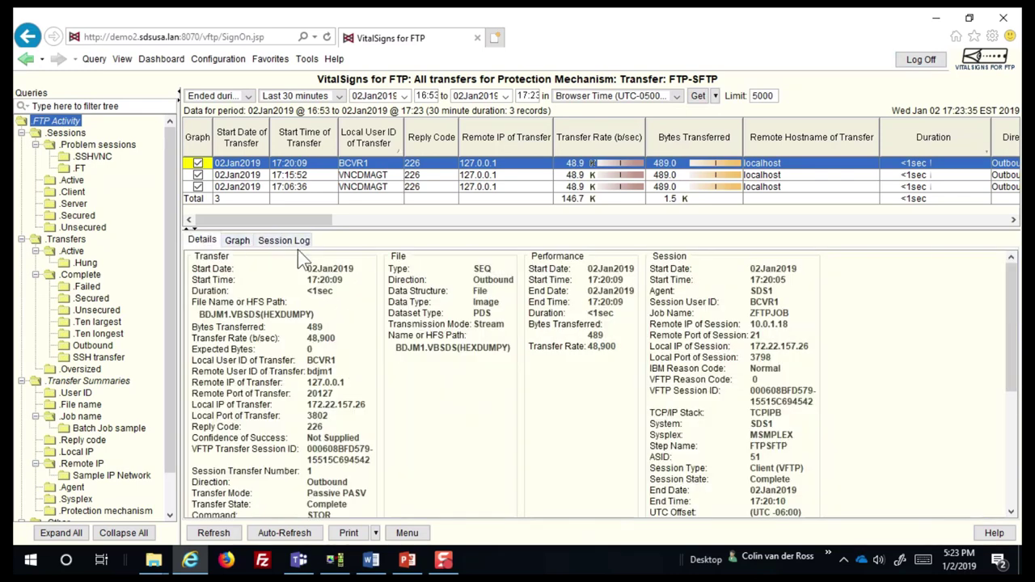